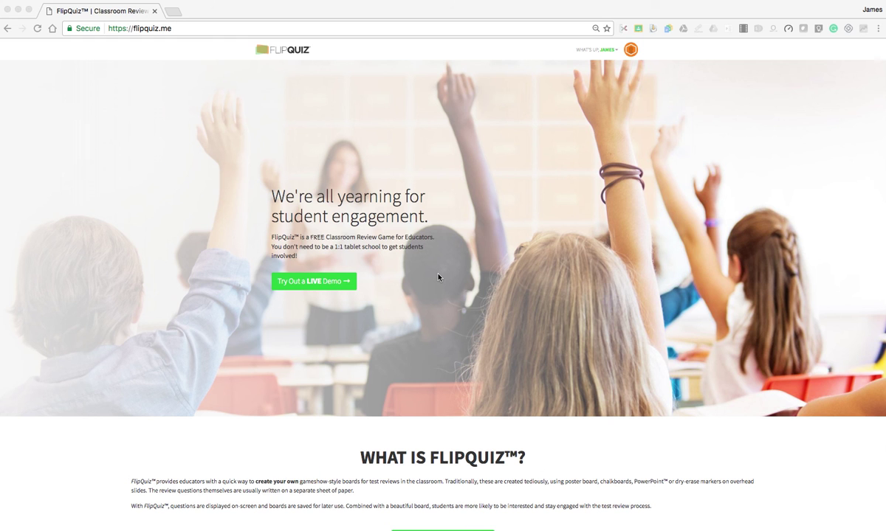
# Go to the account's own quiz boards and open the James Bond board for editing.
pyautogui.press('F10')
pyautogui.click(617, 52)
pyautogui.click(616, 52)
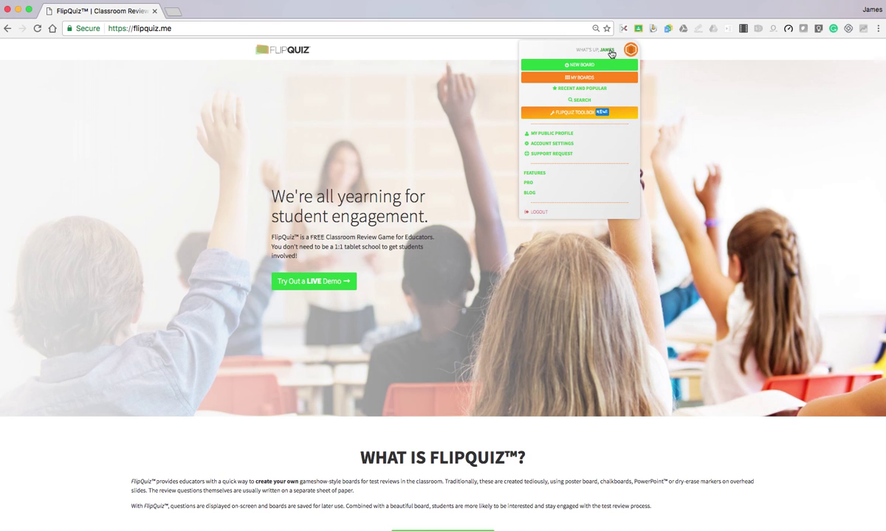
pyautogui.click(584, 79)
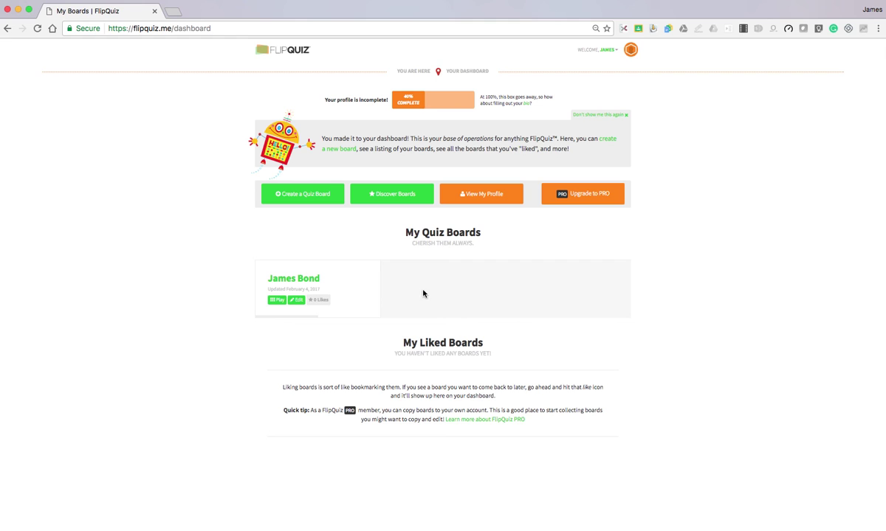
pyautogui.click(296, 304)
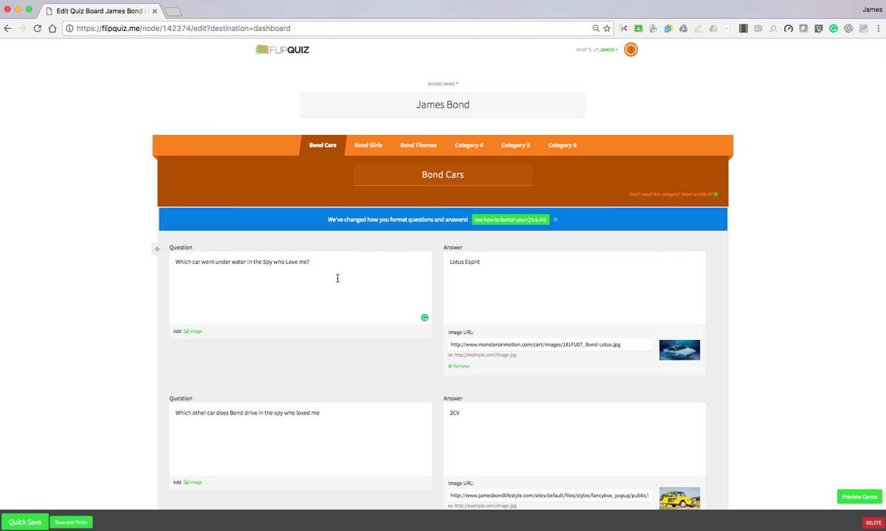
# Add a question mark to the end of the second and third Bond Cars questions, about the other car driven and Goldfinger.
pyautogui.click(459, 263)
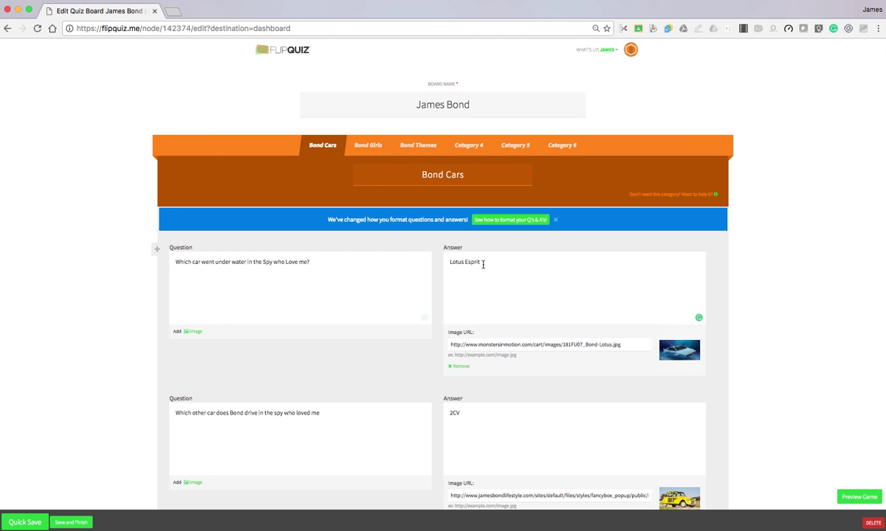
pyautogui.click(484, 341)
pyautogui.scroll(-2, 372, 348)
pyautogui.click(328, 361)
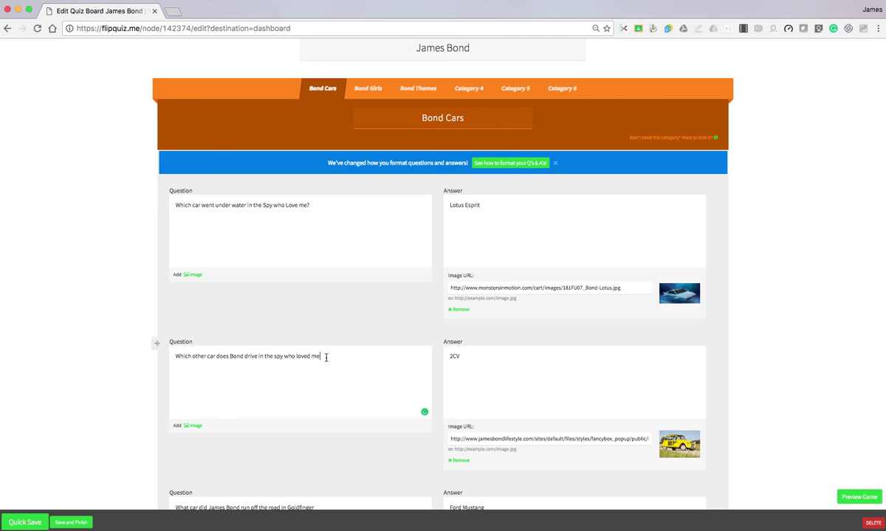
pyautogui.write('?')
pyautogui.scroll(-5, 326, 360)
pyautogui.click(322, 359)
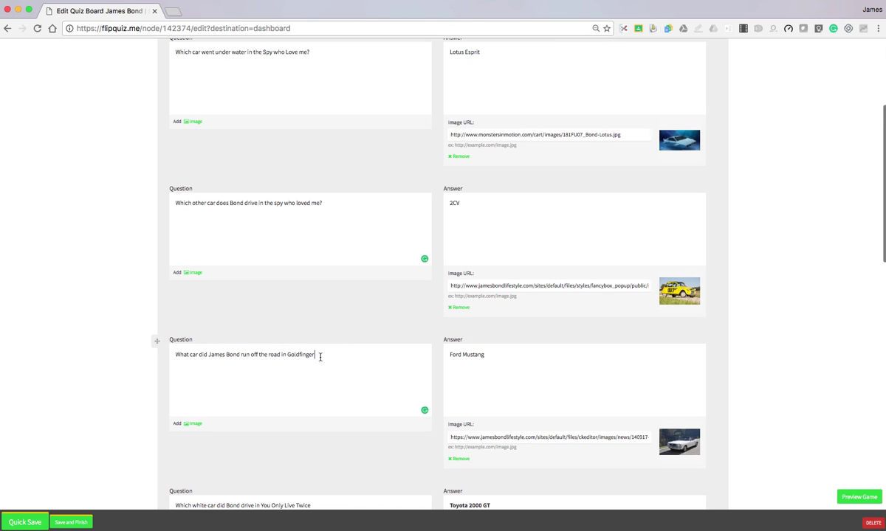
pyautogui.write('?')
# End the fourth and fifth Bond Cars questions, about You Only Live Twice and Mondeo man, with a question mark.
pyautogui.scroll(-2, 310, 369)
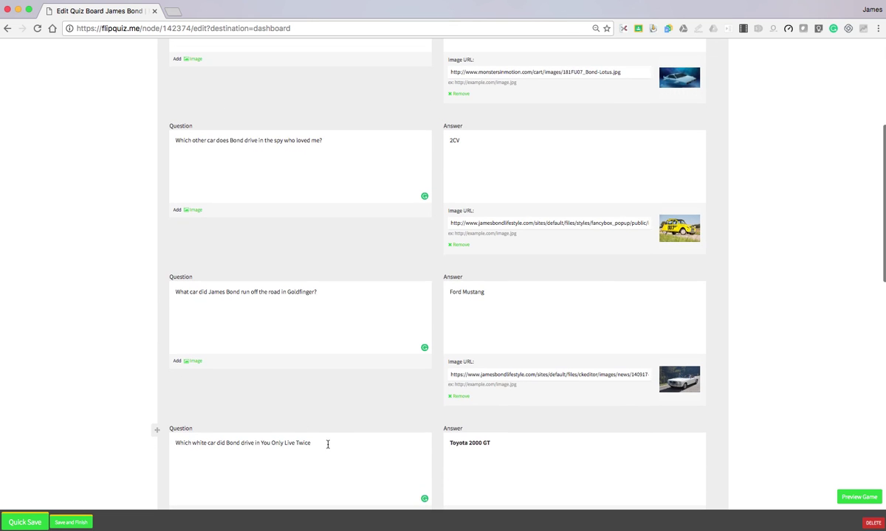
pyautogui.write('?')
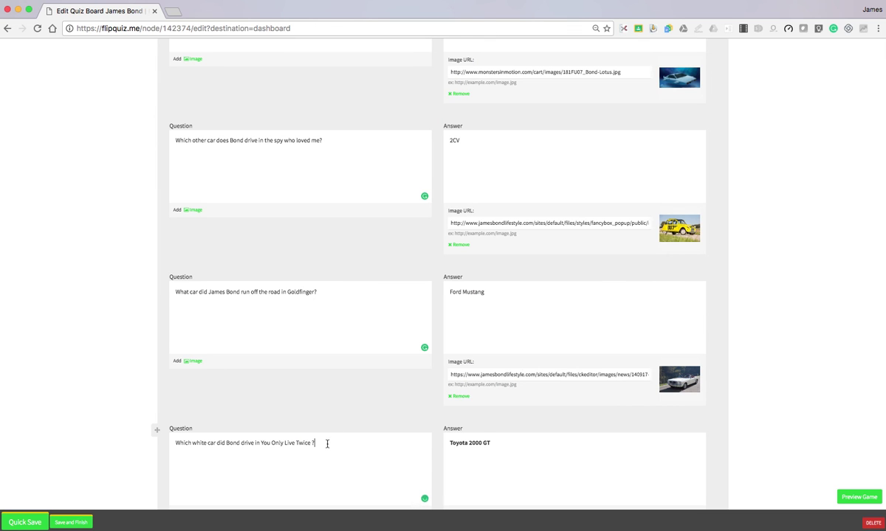
pyautogui.scroll(-5, 327, 443)
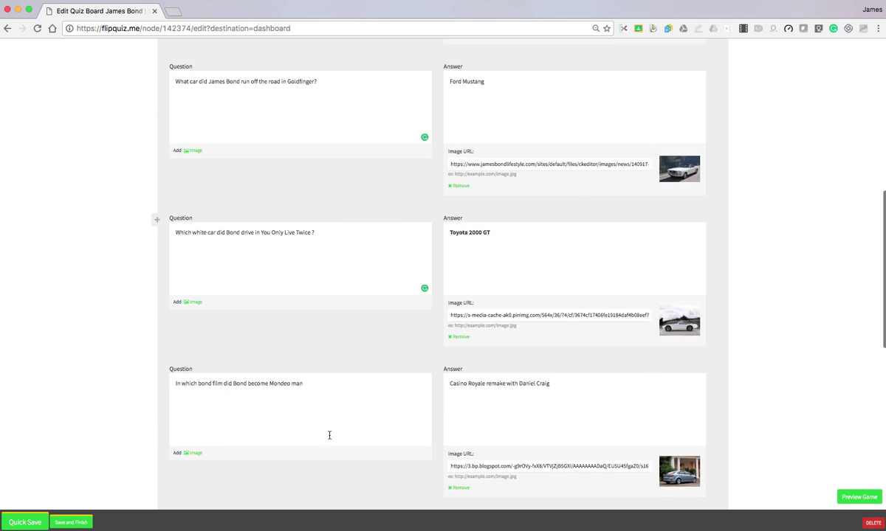
pyautogui.click(311, 384)
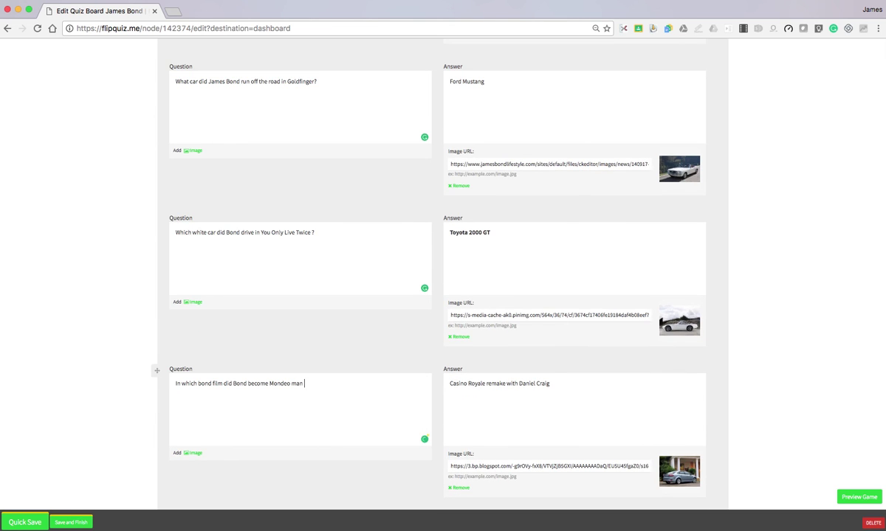
pyautogui.write('?')
pyautogui.scroll(-2, 318, 385)
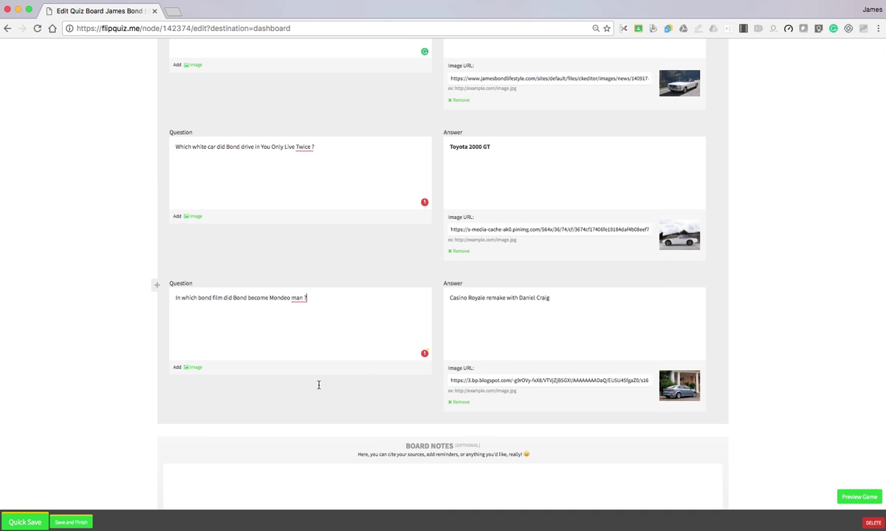
# Quick-save the edited board while staying in the editor.
pyautogui.scroll(3, 379, 348)
pyautogui.scroll(-3, 382, 351)
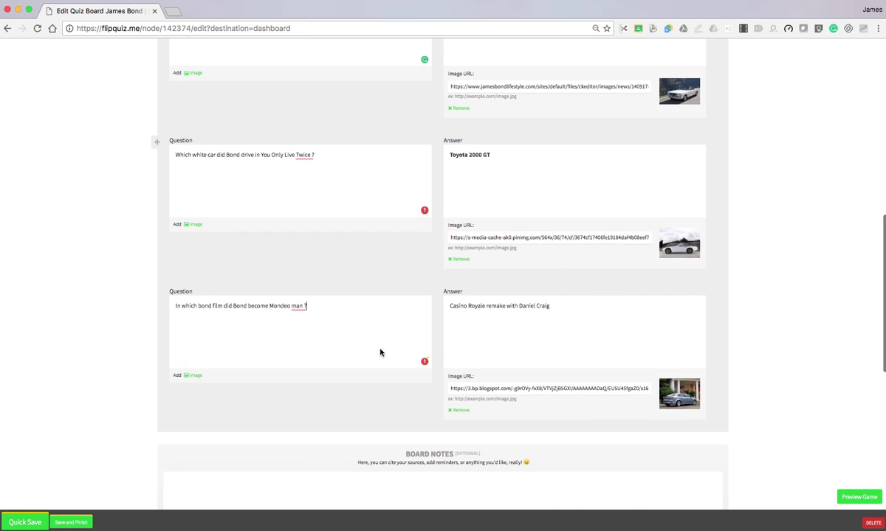
pyautogui.scroll(-1, 380, 352)
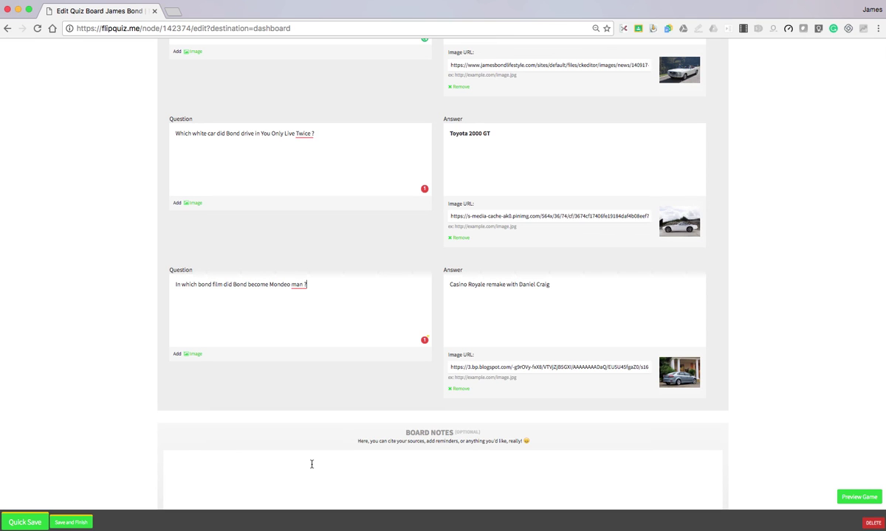
pyautogui.scroll(-1, 303, 465)
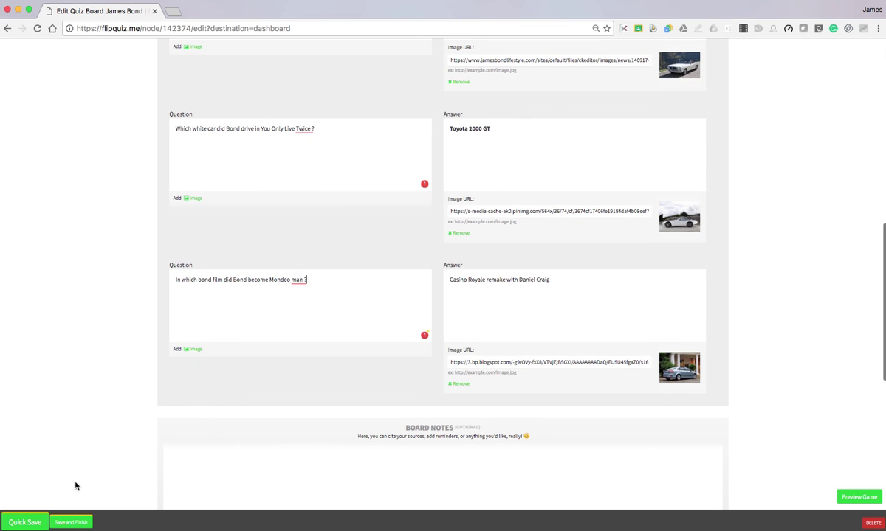
pyautogui.click(29, 521)
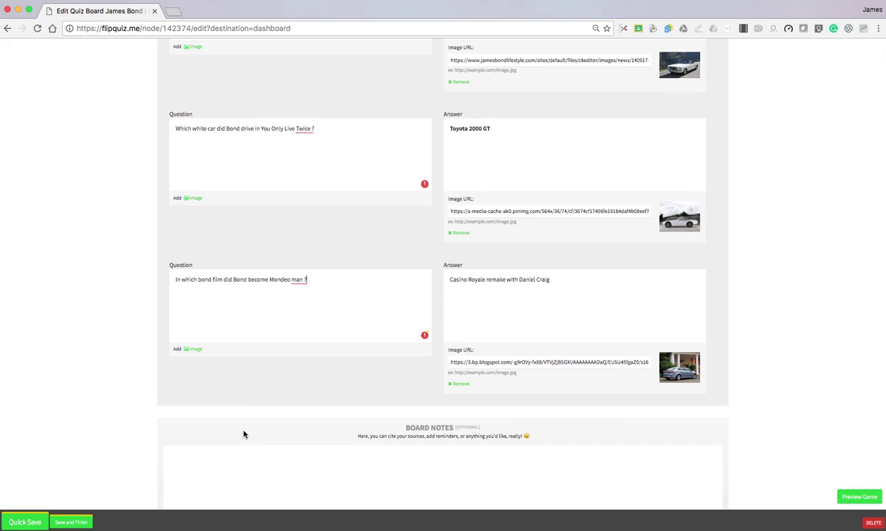
pyautogui.scroll(5, 227, 403)
pyautogui.scroll(4, 243, 435)
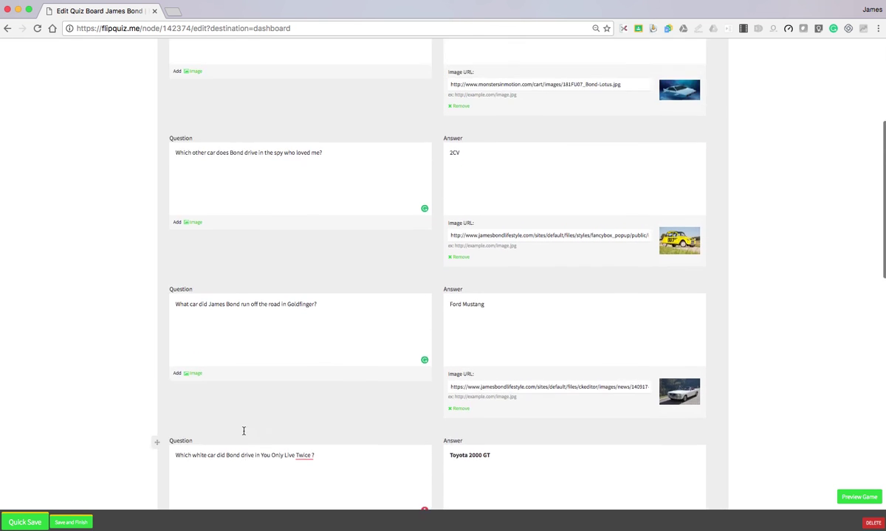
pyautogui.scroll(2, 244, 431)
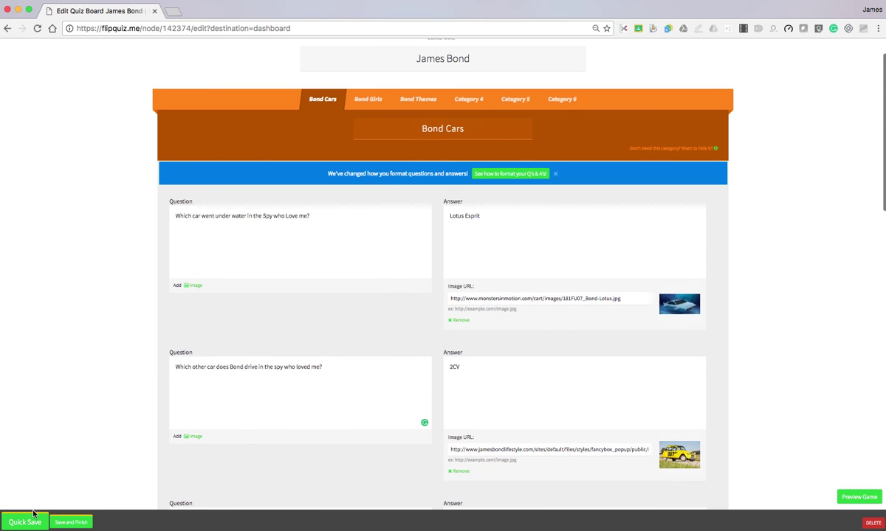
pyautogui.click(30, 520)
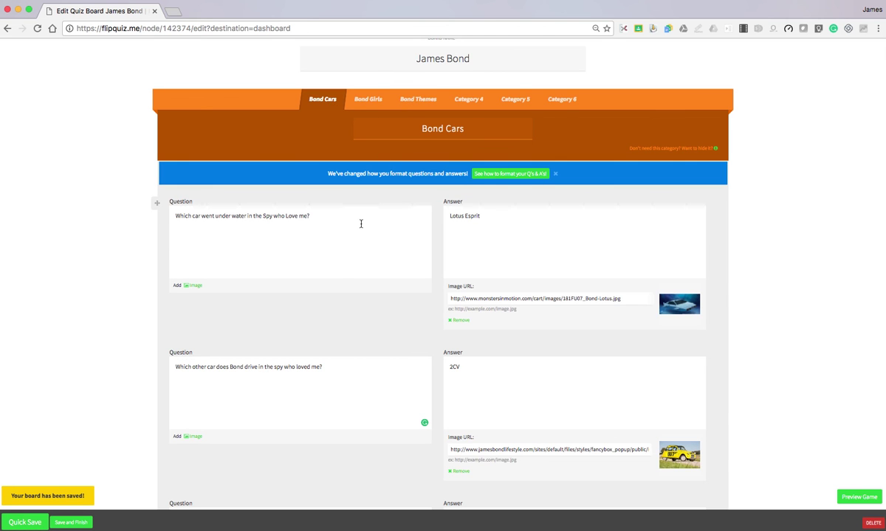
# Review all five Bond Cars questions with their answers and image URLs.
pyautogui.scroll(-5, 341, 284)
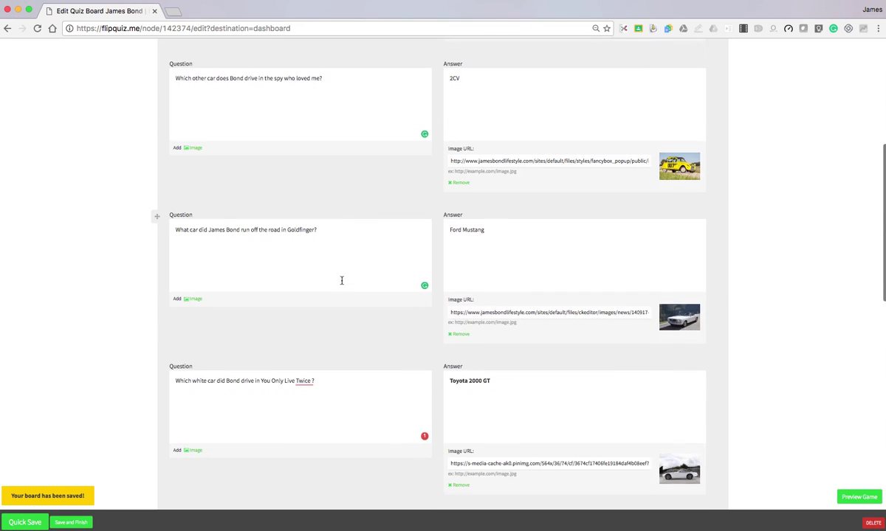
pyautogui.scroll(2, 341, 280)
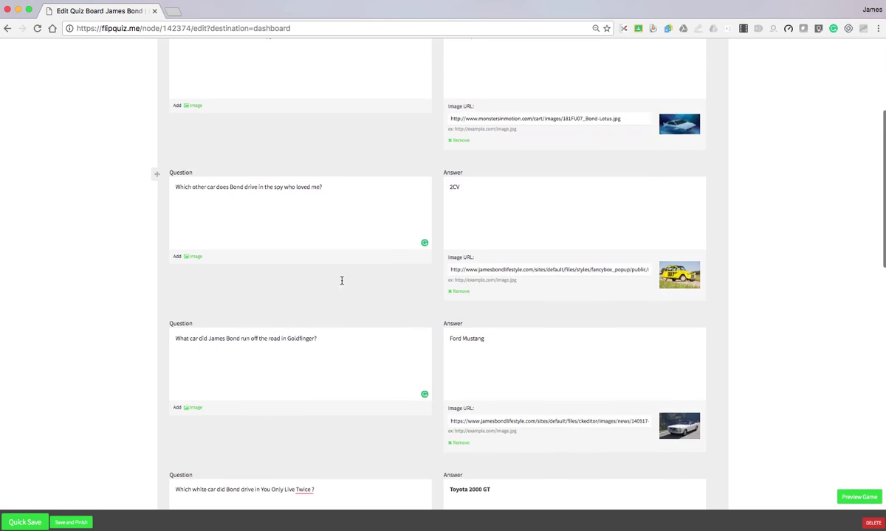
pyautogui.scroll(3, 341, 283)
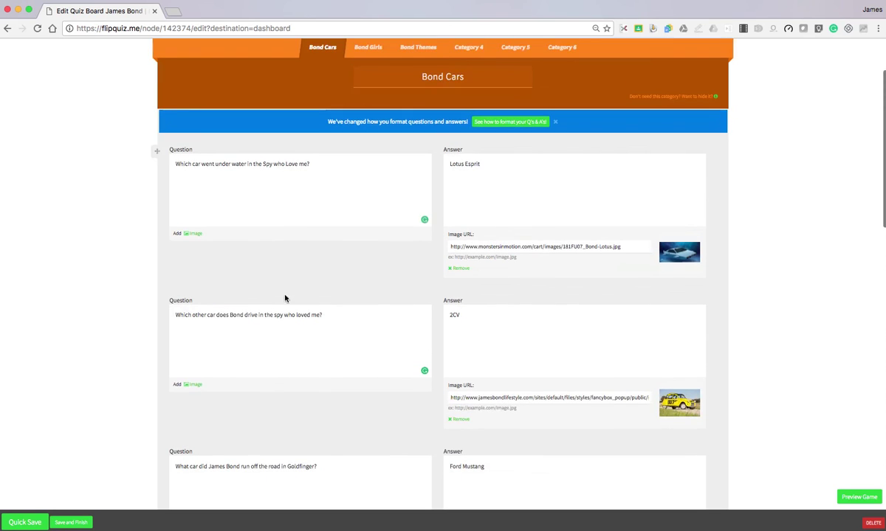
pyautogui.scroll(-4, 292, 346)
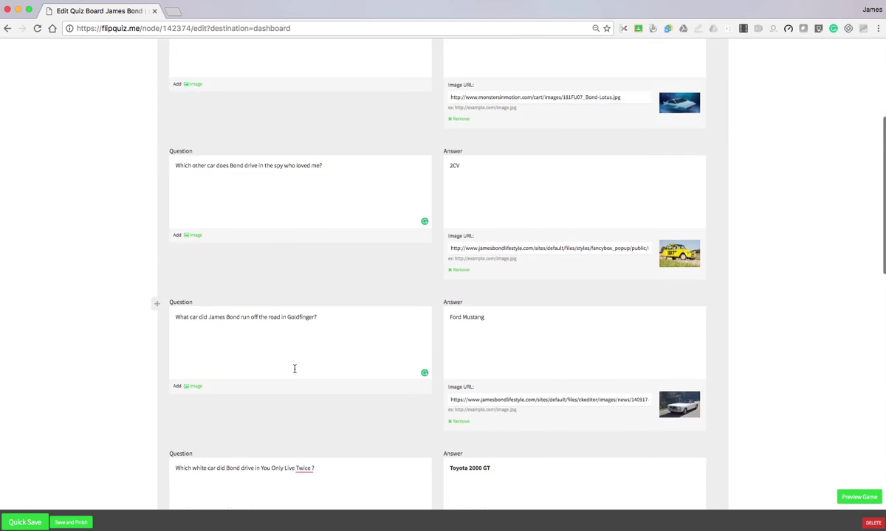
pyautogui.scroll(-4, 295, 369)
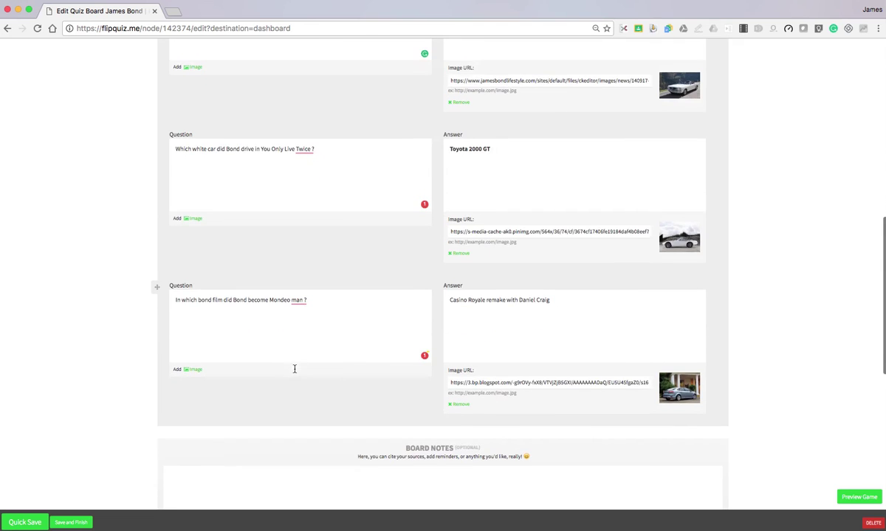
pyautogui.scroll(8, 295, 371)
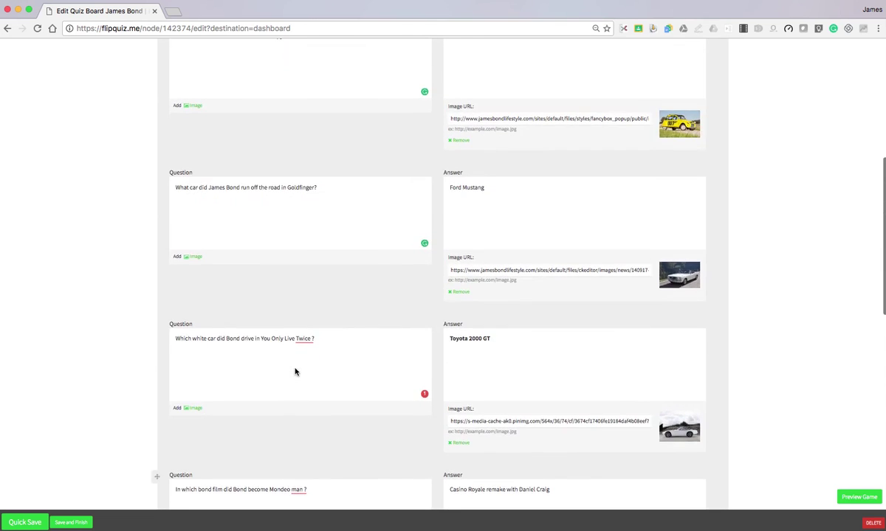
pyautogui.scroll(1, 295, 369)
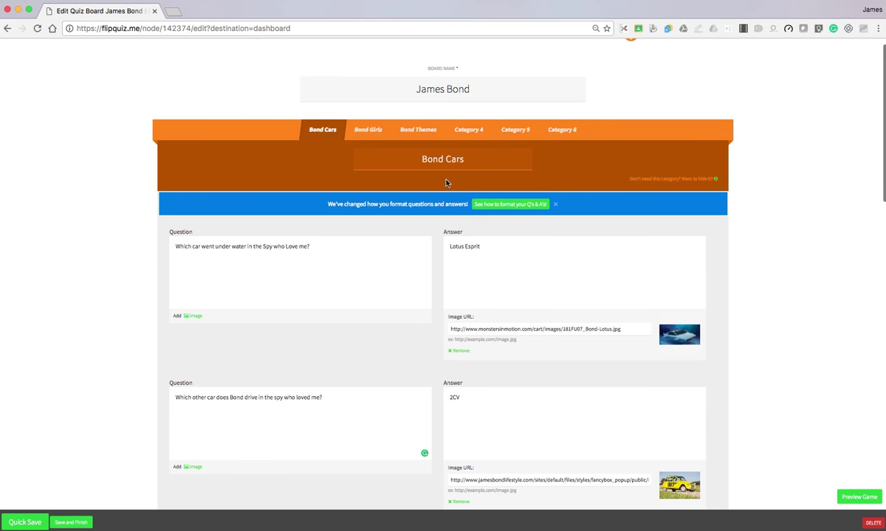
pyautogui.scroll(-1, 446, 183)
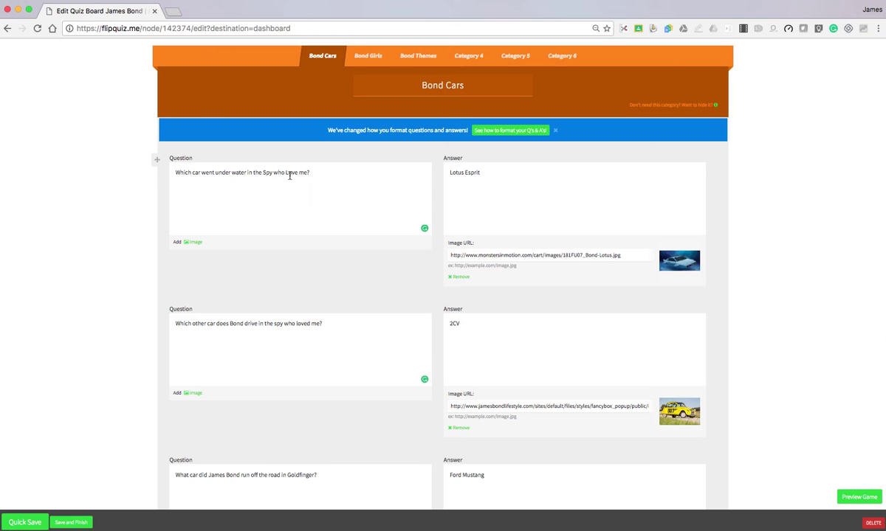
pyautogui.click(466, 180)
pyautogui.scroll(-1, 316, 224)
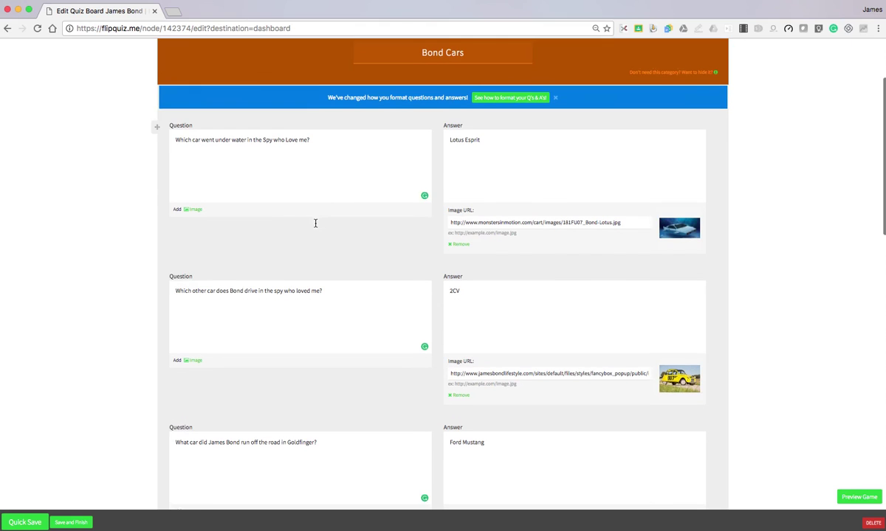
# Save and finish editing the board, and launch James Bond in play mode.
pyautogui.click(74, 523)
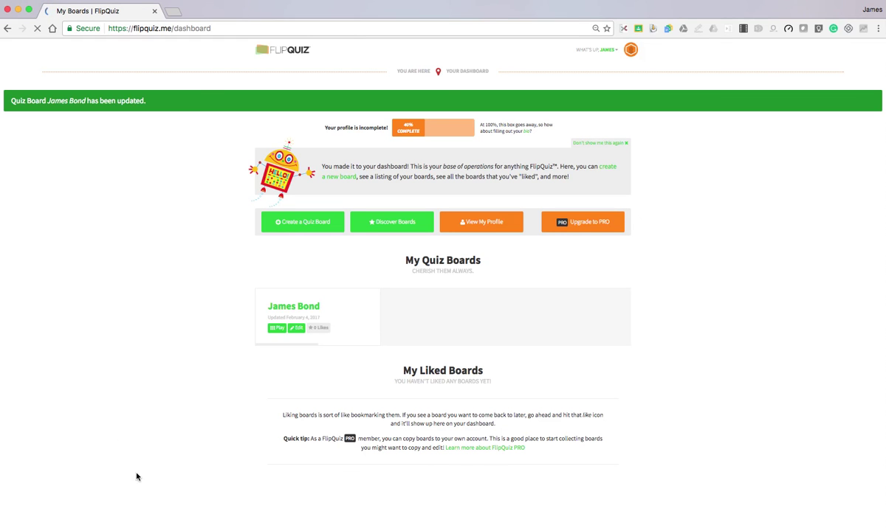
pyautogui.click(279, 332)
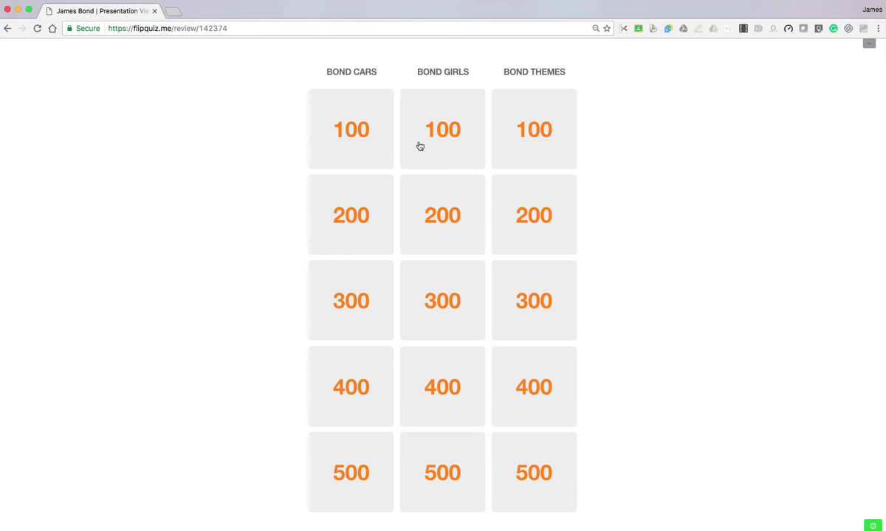
# Play the 500-point Bond Themes question, reveal its answer, and return to the board.
pyautogui.click(543, 458)
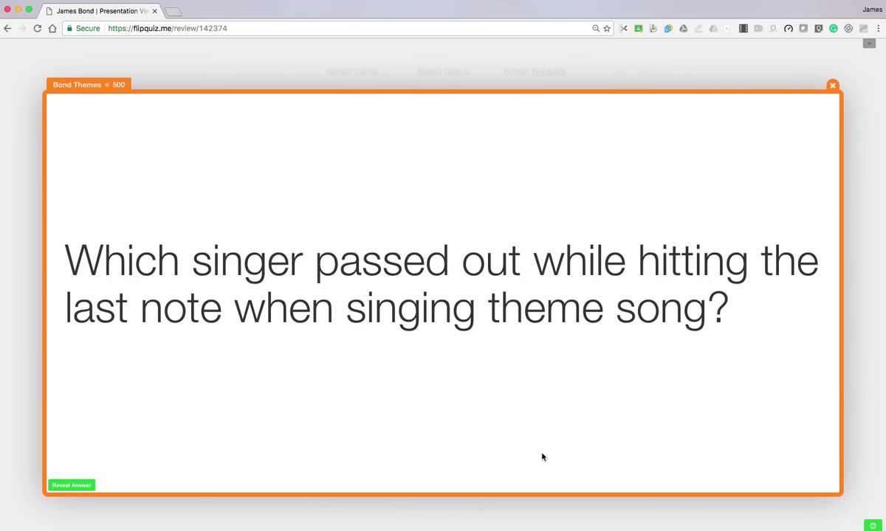
pyautogui.click(74, 486)
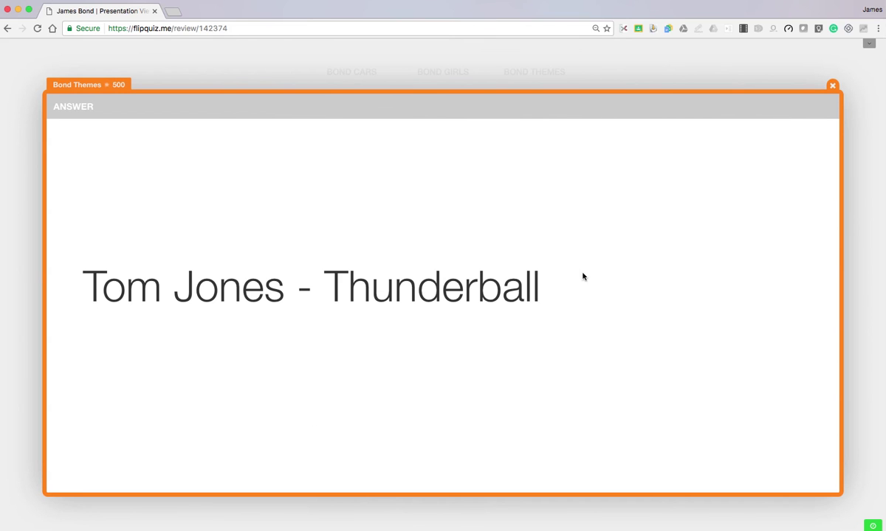
pyautogui.click(832, 87)
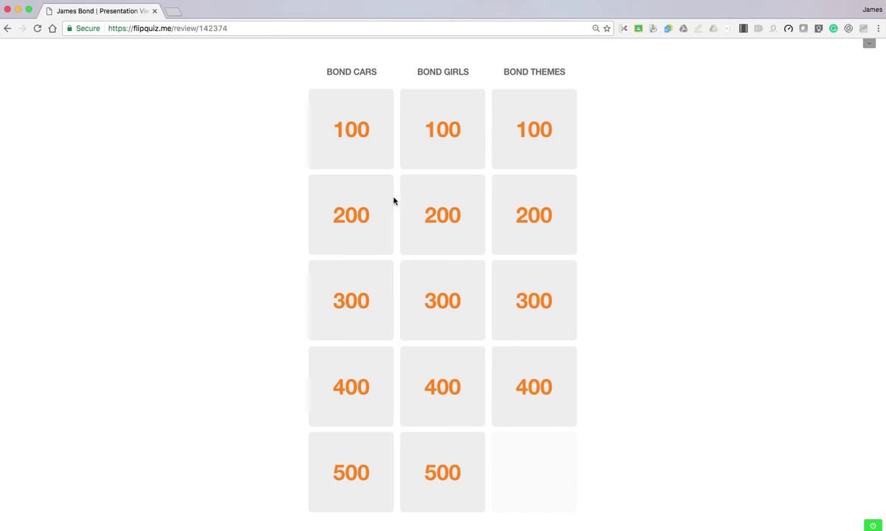
# Play the 300-point Bond Cars question, reveal its answer, and return to the board.
pyautogui.click(348, 306)
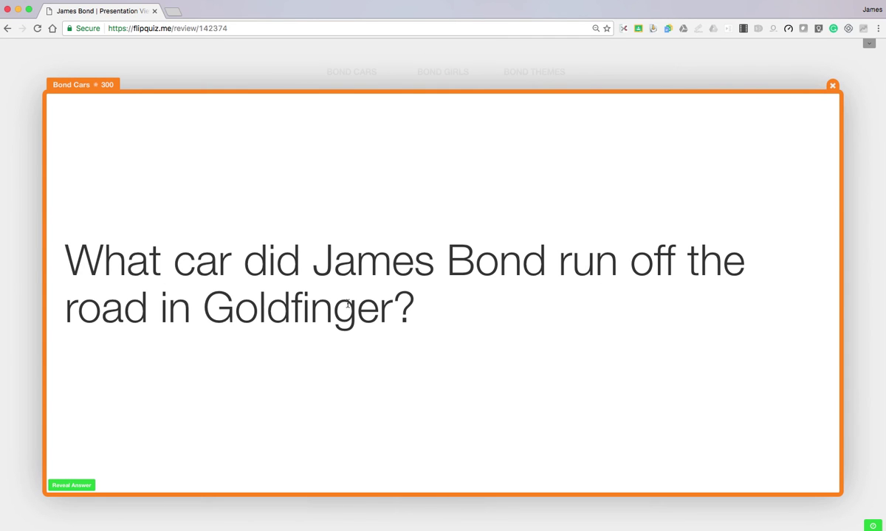
pyautogui.click(81, 487)
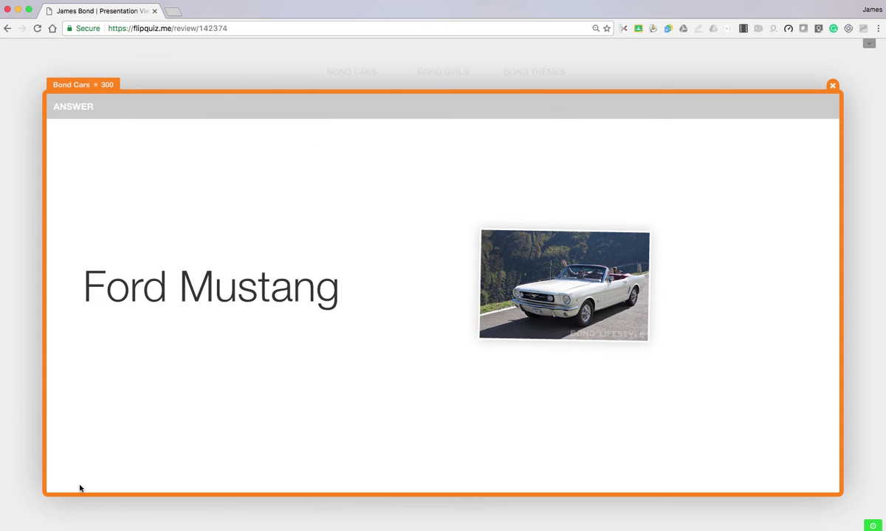
pyautogui.click(833, 87)
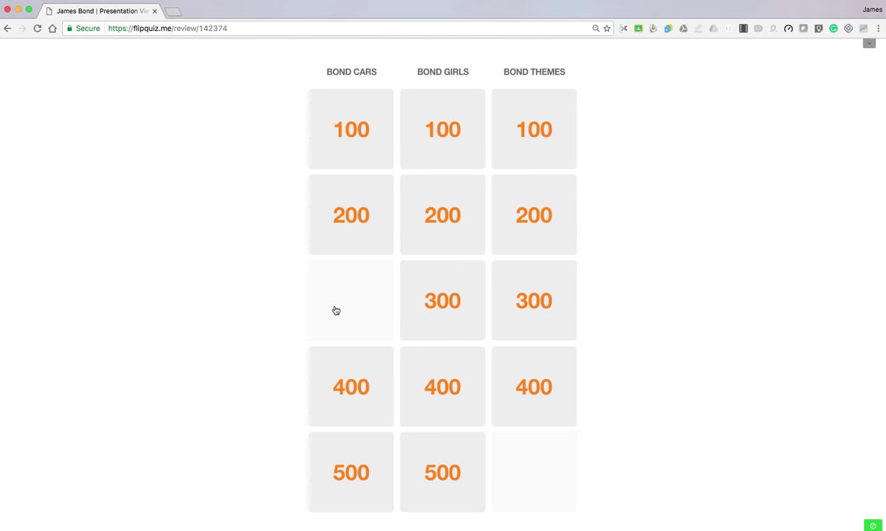
# Play the 400-point Bond Girls question, reveal its answer, and return to the board.
pyautogui.click(447, 389)
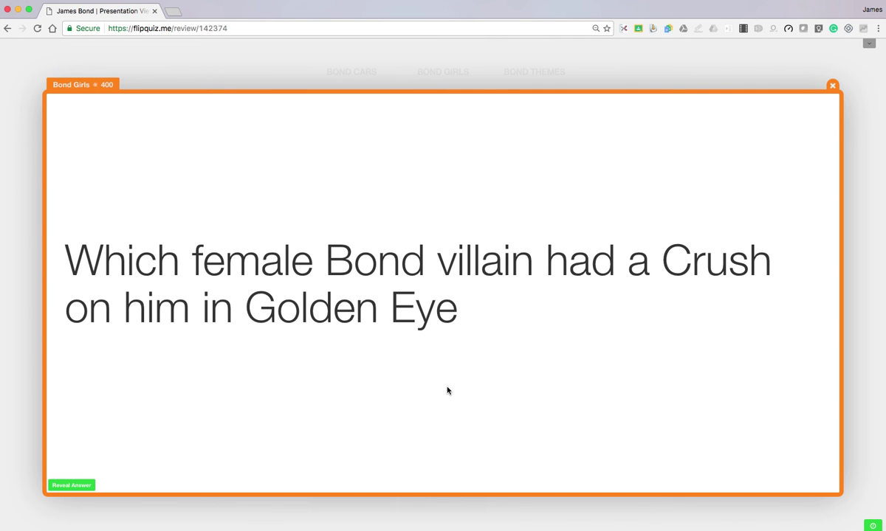
pyautogui.click(66, 485)
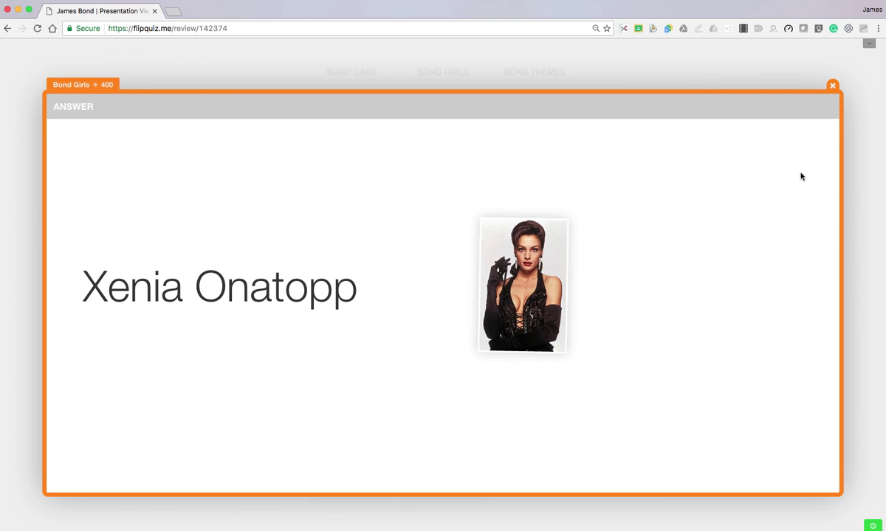
pyautogui.click(832, 88)
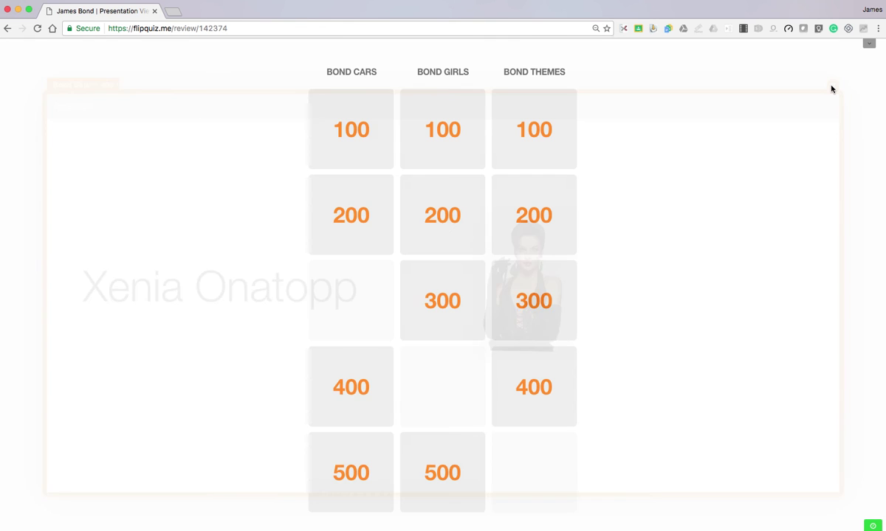